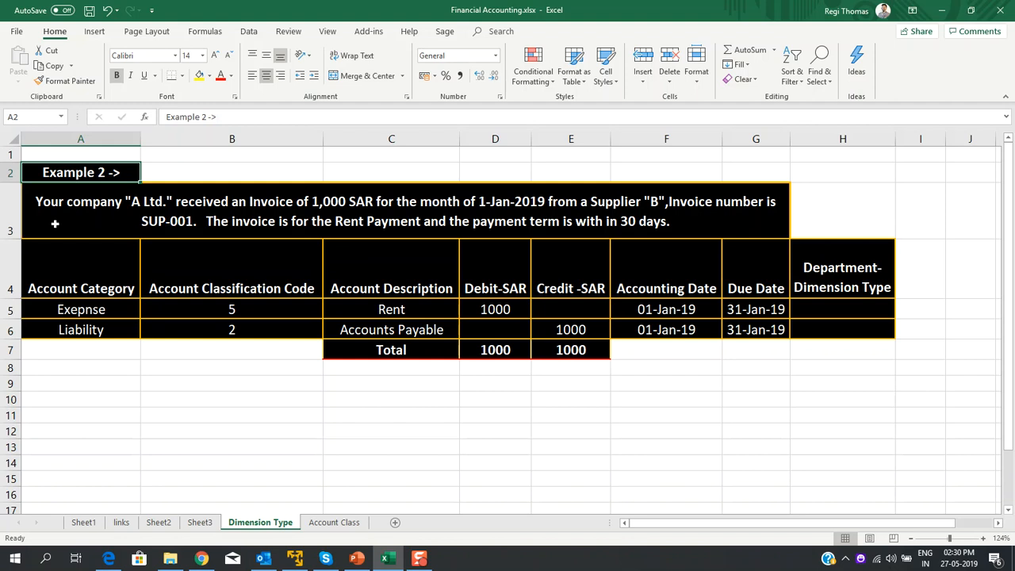
# - Examine the Example 2 rent invoice text, the Rent expense row's code, amount and date, and the Department-Dimension Type column
pyautogui.click(167, 226)
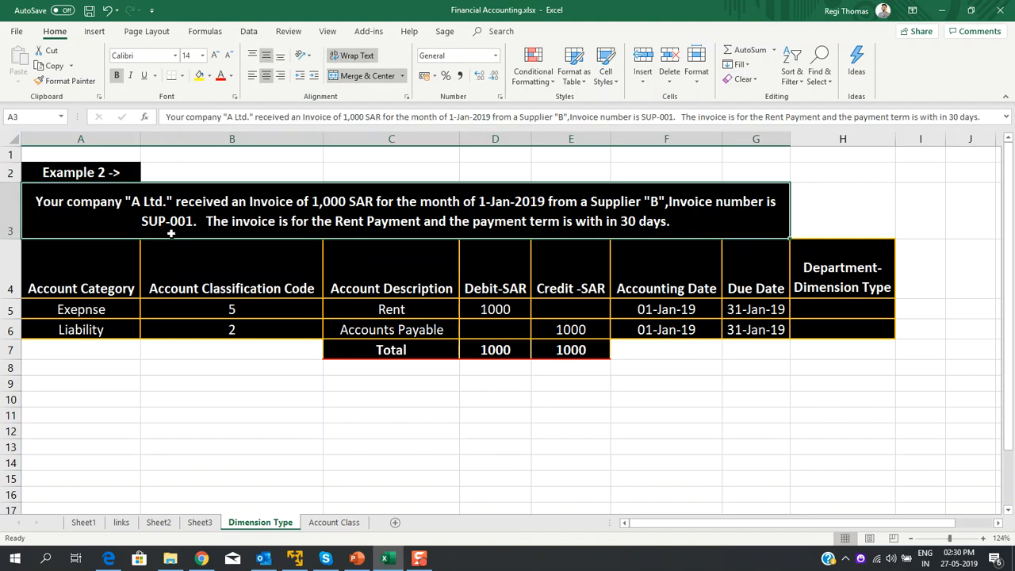
pyautogui.click(119, 310)
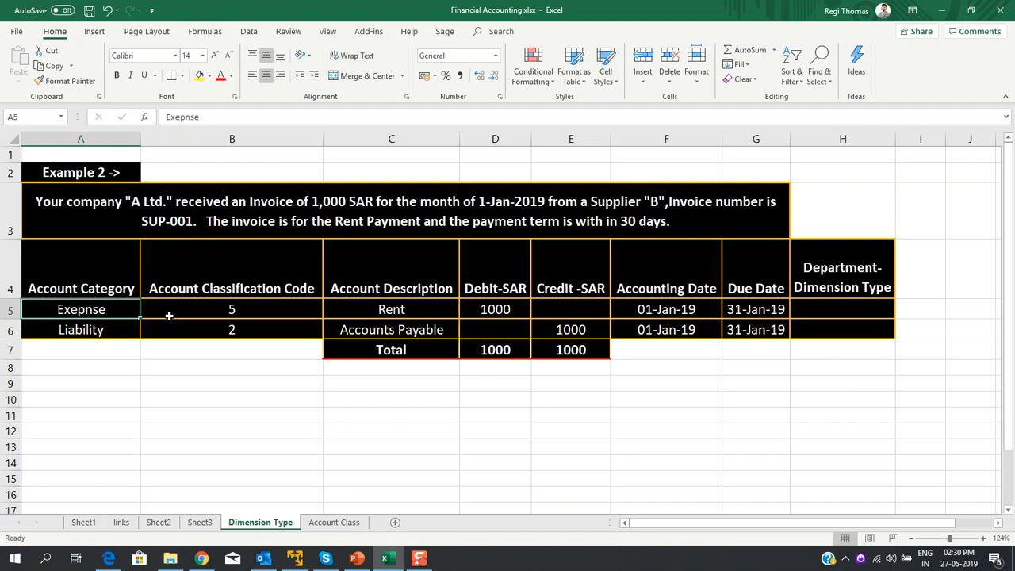
pyautogui.click(196, 315)
pyautogui.click(125, 315)
pyautogui.click(417, 316)
pyautogui.click(467, 311)
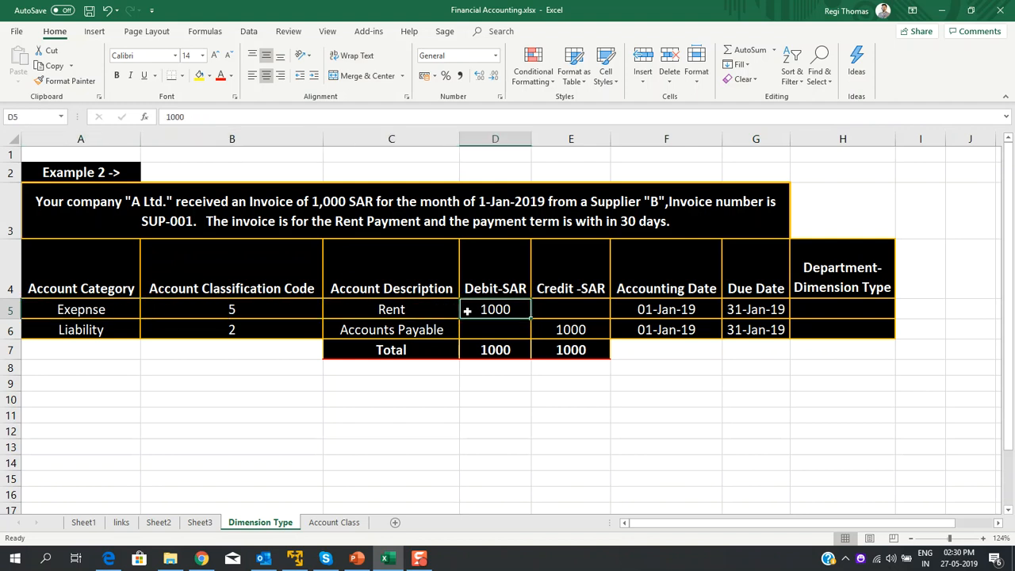
pyautogui.click(675, 304)
pyautogui.click(414, 316)
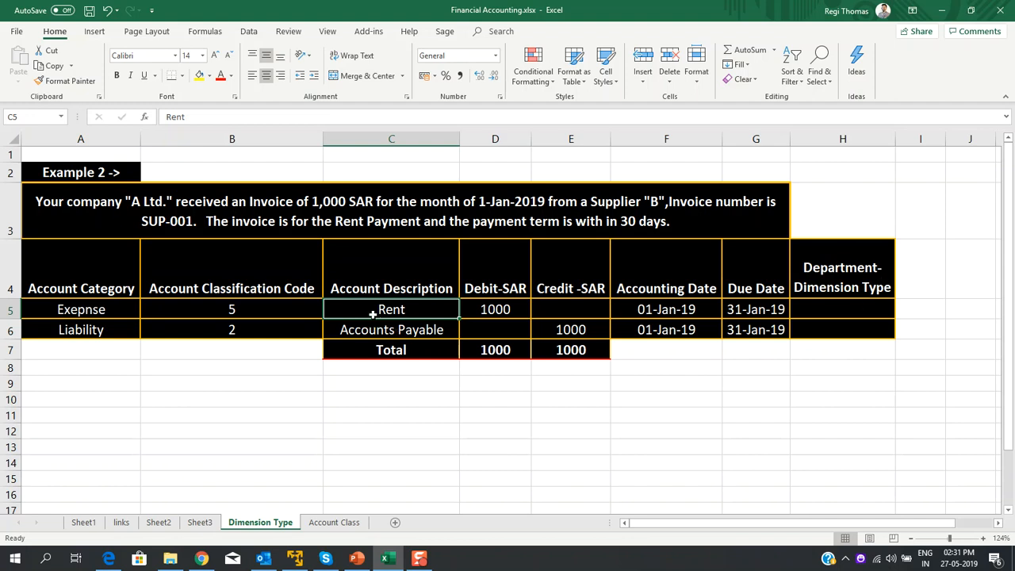
pyautogui.click(469, 310)
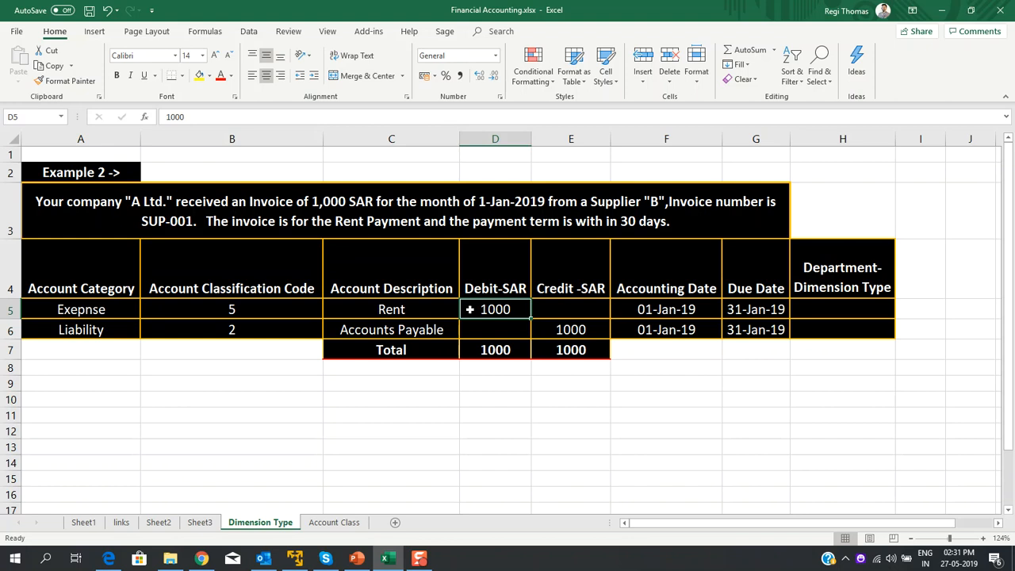
pyautogui.click(423, 310)
pyautogui.click(493, 305)
pyautogui.moveTo(845, 261); pyautogui.dragTo(842, 324)
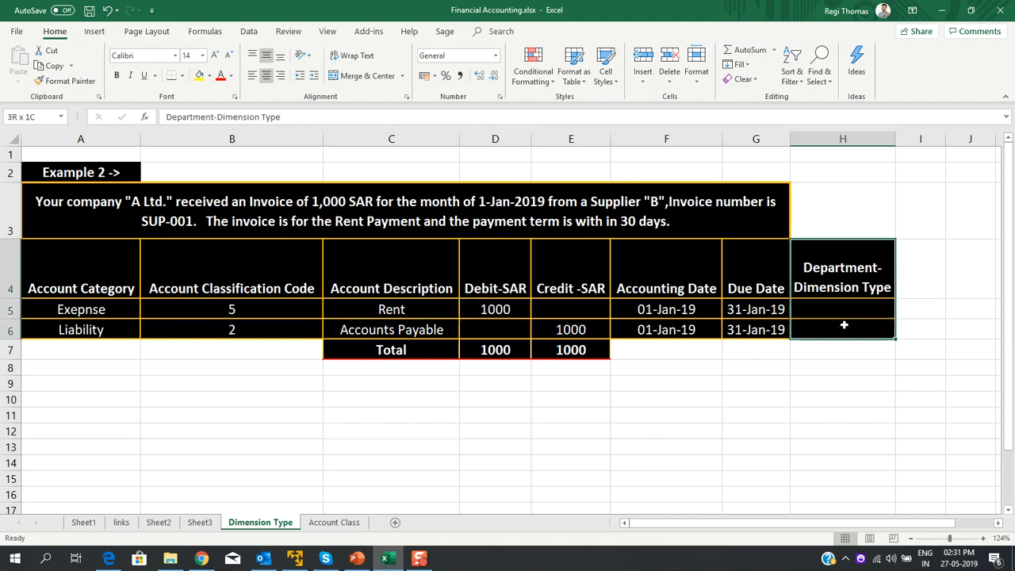
pyautogui.click(825, 312)
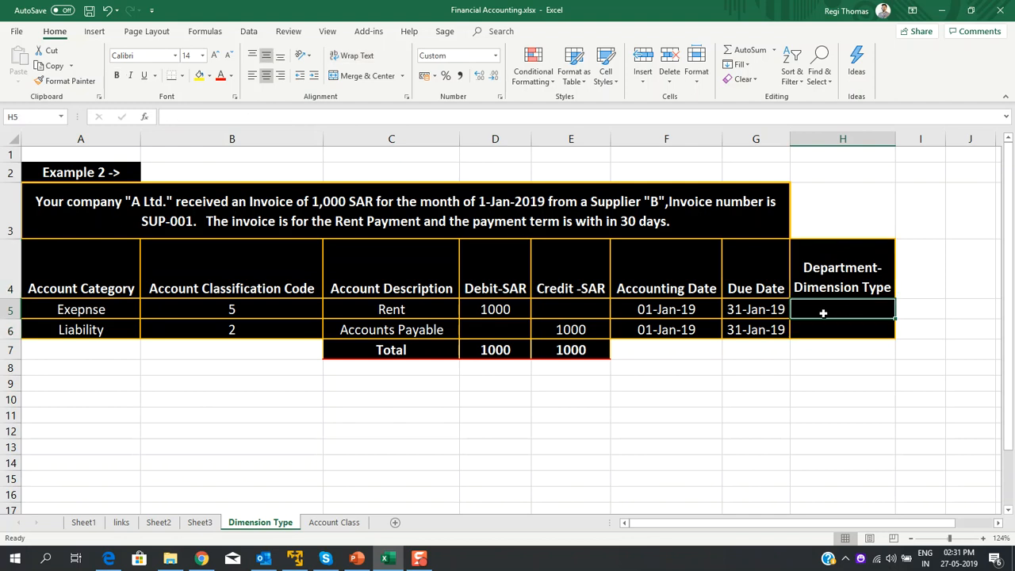
# - Insert a row above the Liability row and fill its category, classification code and description from the Rent row above
pyautogui.click(10, 330)
pyautogui.rightClick(11, 330)
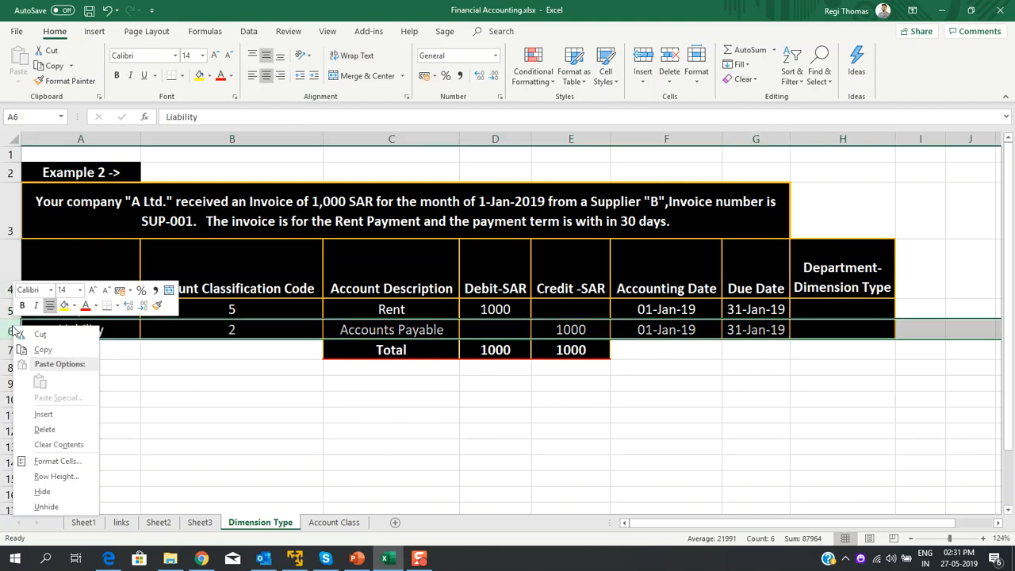
pyautogui.click(56, 413)
pyautogui.click(100, 331)
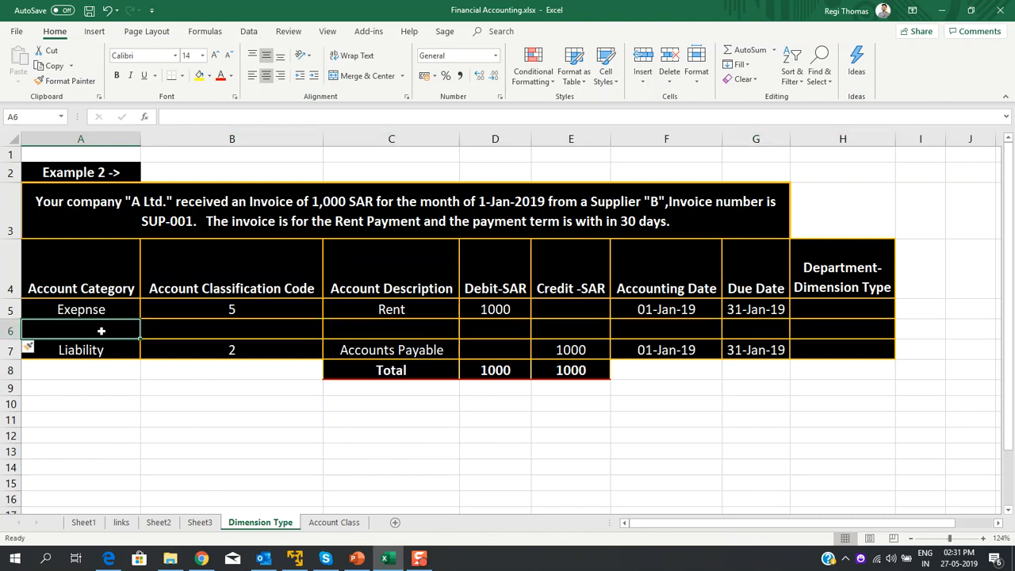
pyautogui.keyDown('shift'); pyautogui.click(425, 333); pyautogui.keyUp('shift')
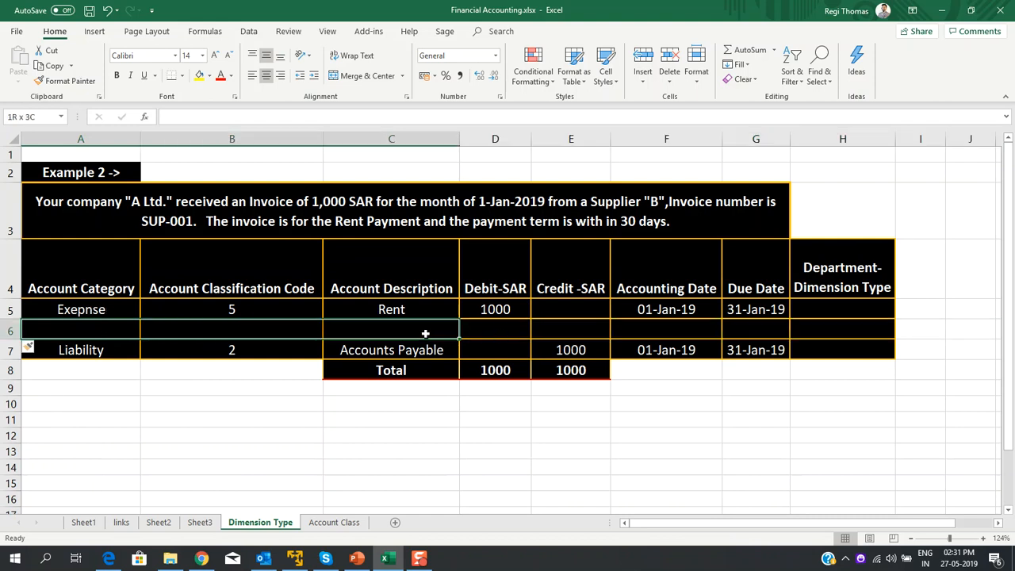
pyautogui.hotkey('ctrl', 'd')
# - Set the first Rent row's debit to 500 and its department dimension to IT
pyautogui.click(78, 312)
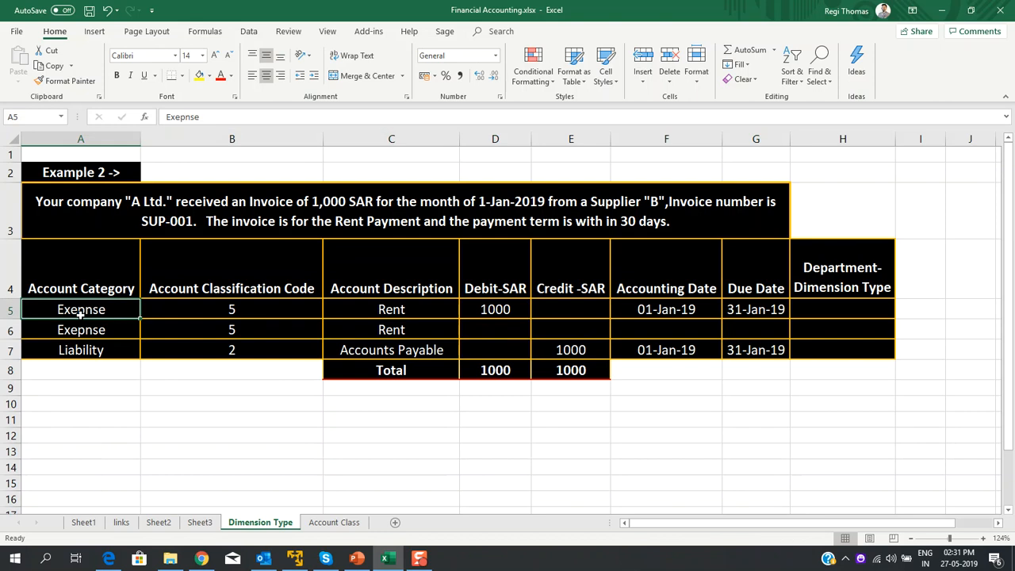
pyautogui.click(385, 311)
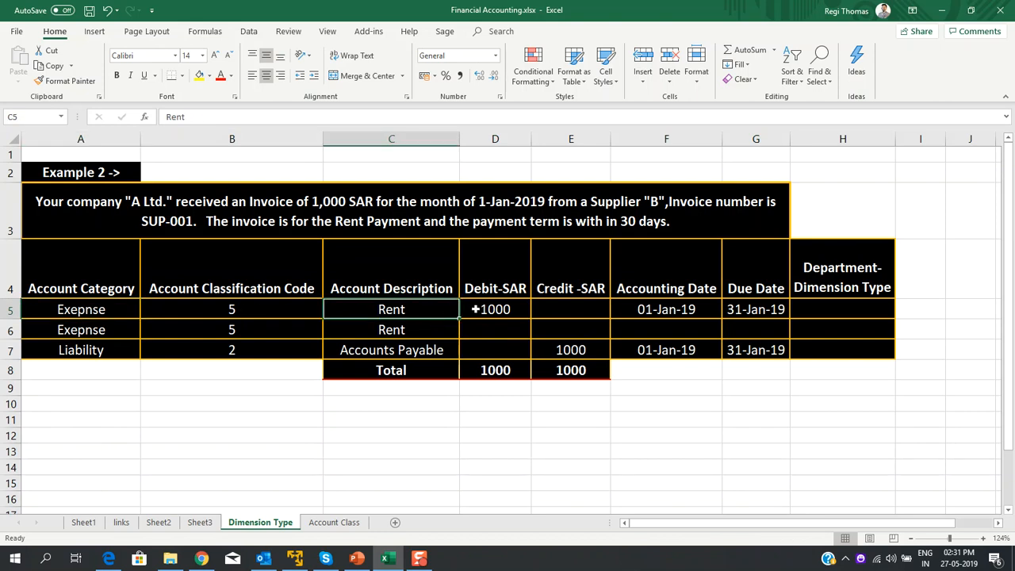
pyautogui.click(501, 310)
pyautogui.write('500')
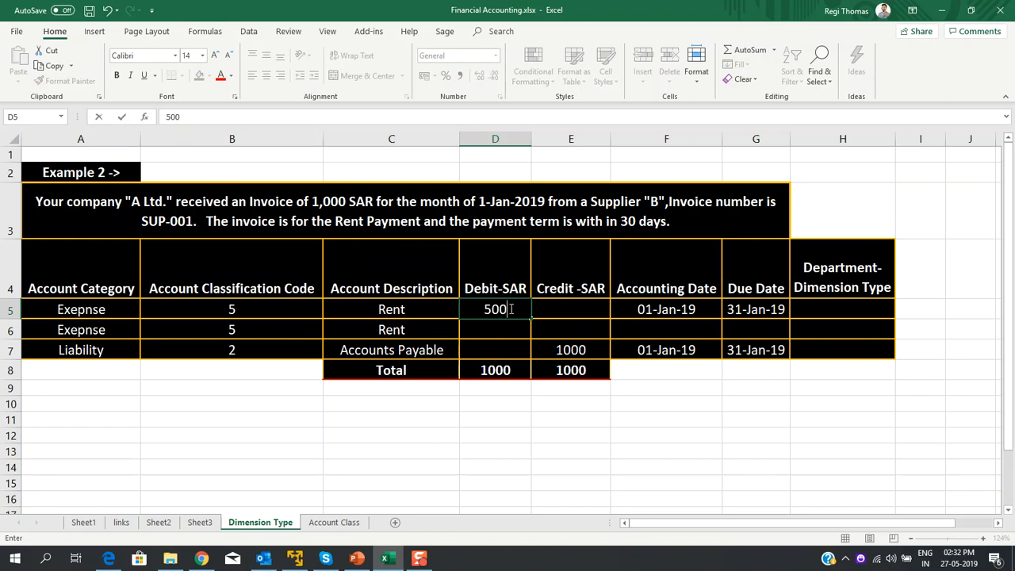
pyautogui.click(768, 310)
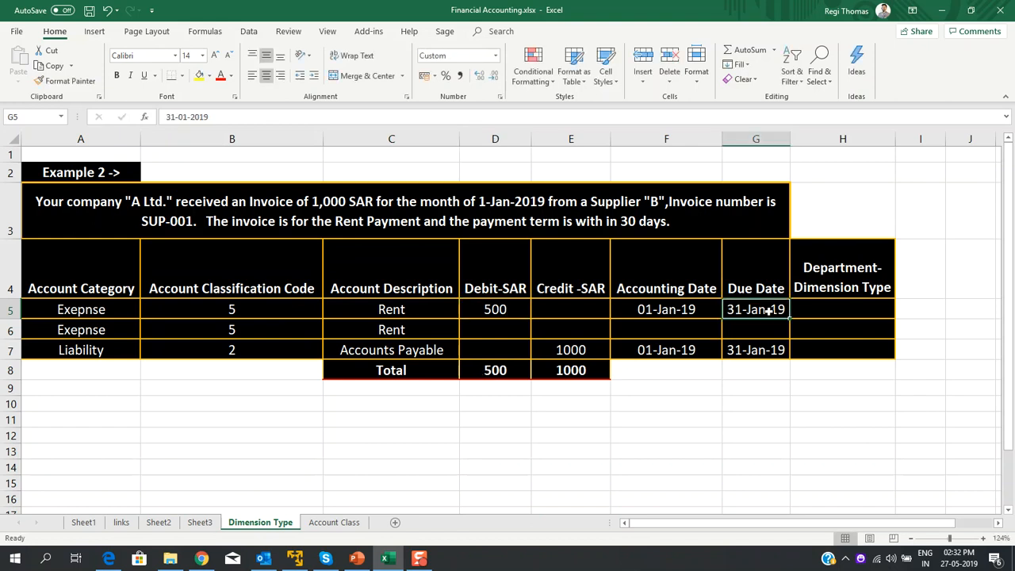
pyautogui.click(816, 310)
pyautogui.write('IT')
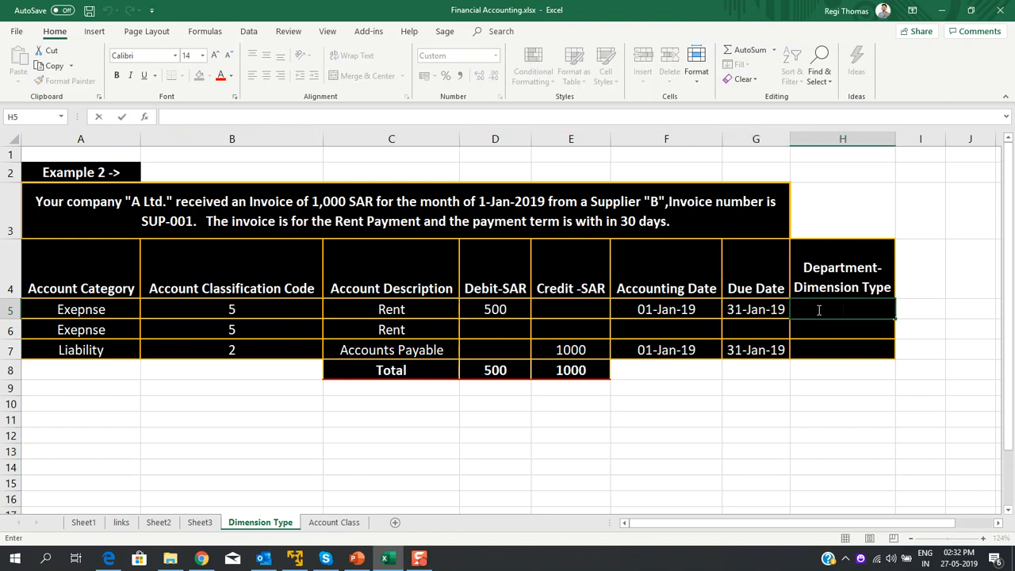
# - Enter a debit of 500 in the second Rent row
pyautogui.click(106, 333)
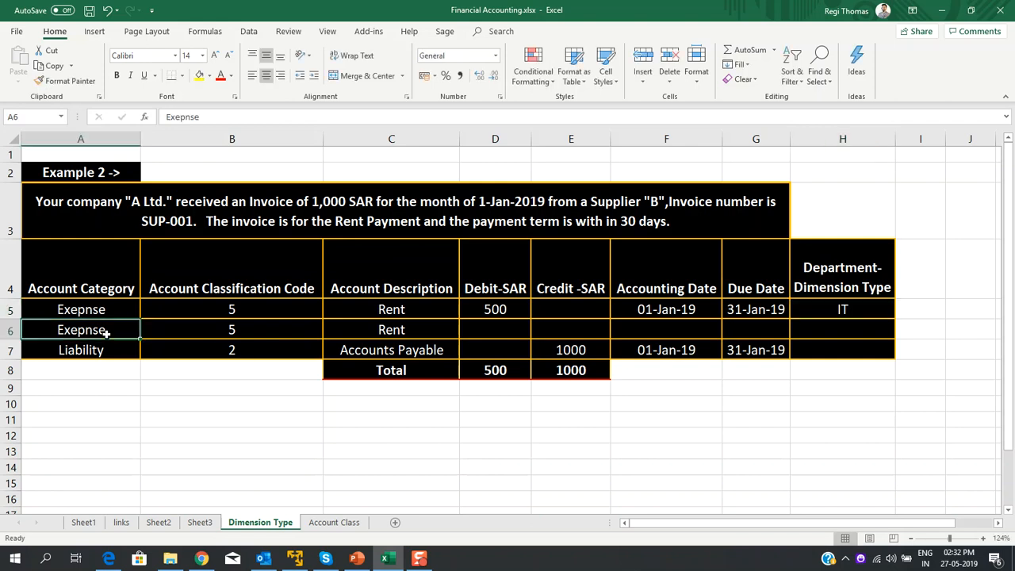
pyautogui.click(215, 337)
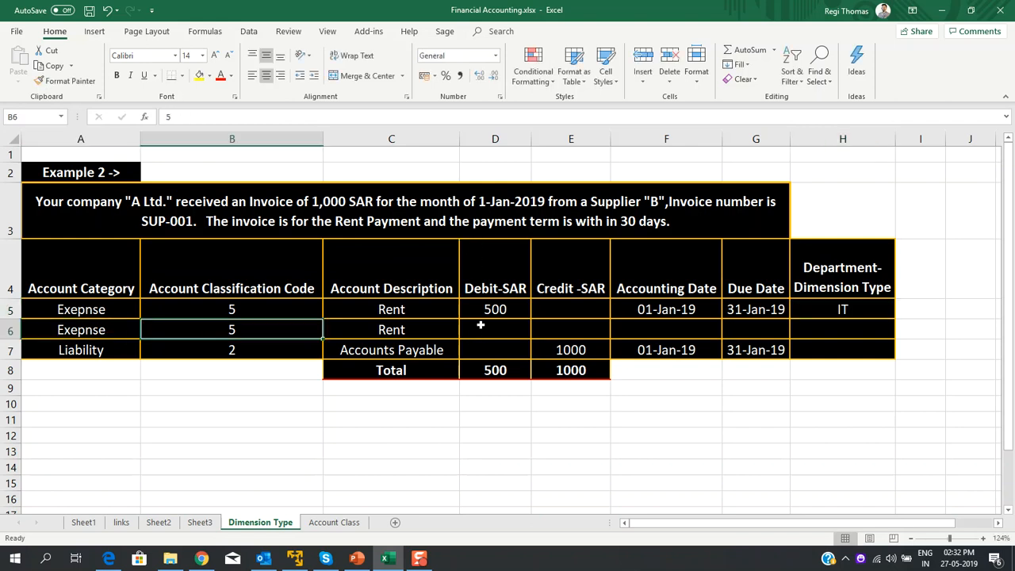
pyautogui.click(482, 331)
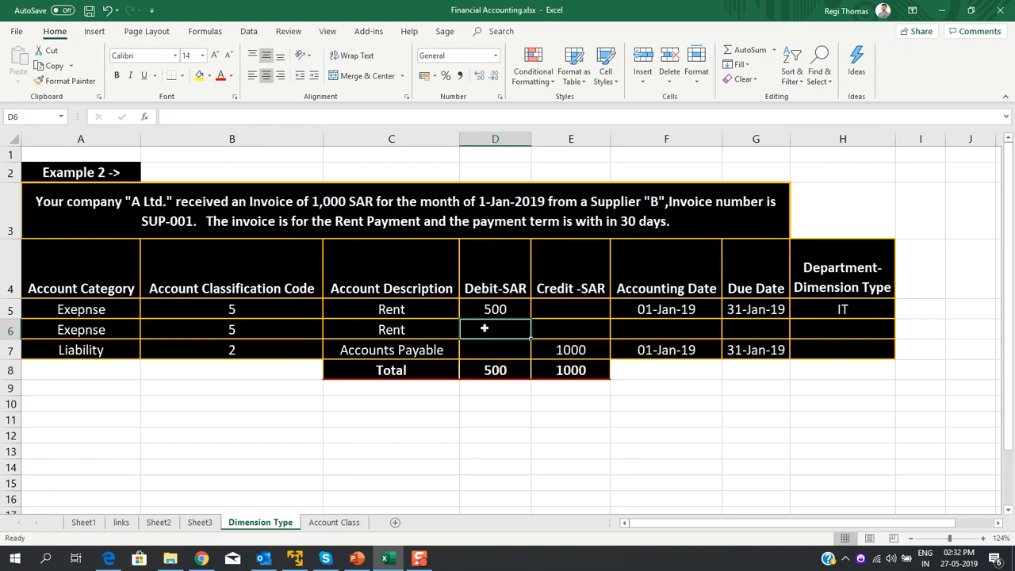
pyautogui.write('500')
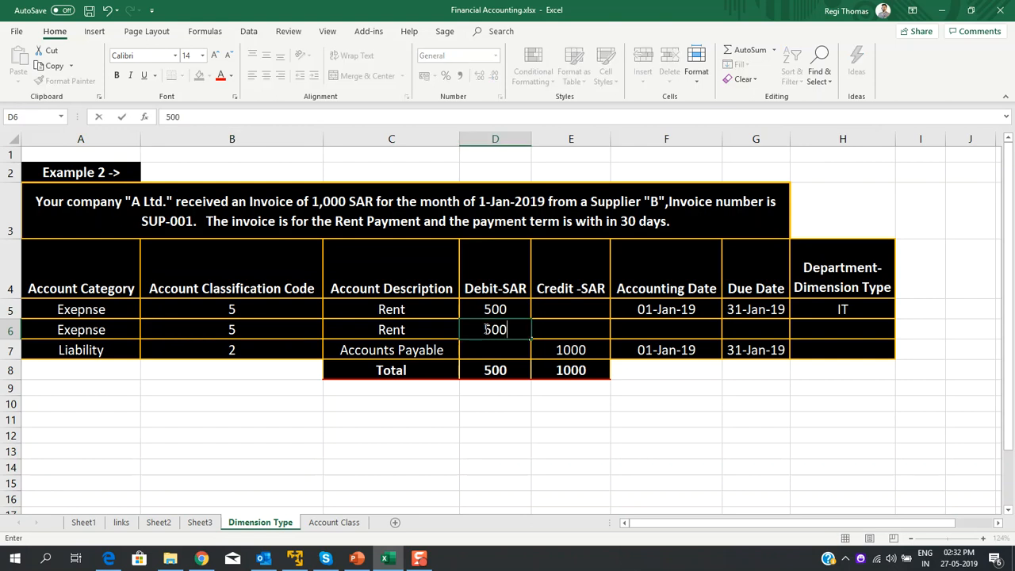
pyautogui.press('Tab')
# - Fill the second Rent row's accounting and due dates from the row above and enter Admin as its department
pyautogui.click(688, 333)
pyautogui.moveTo(688, 333); pyautogui.dragTo(728, 329)
pyautogui.hotkey('ctrl', 'd')
pyautogui.click(849, 332)
pyautogui.write('Admin')
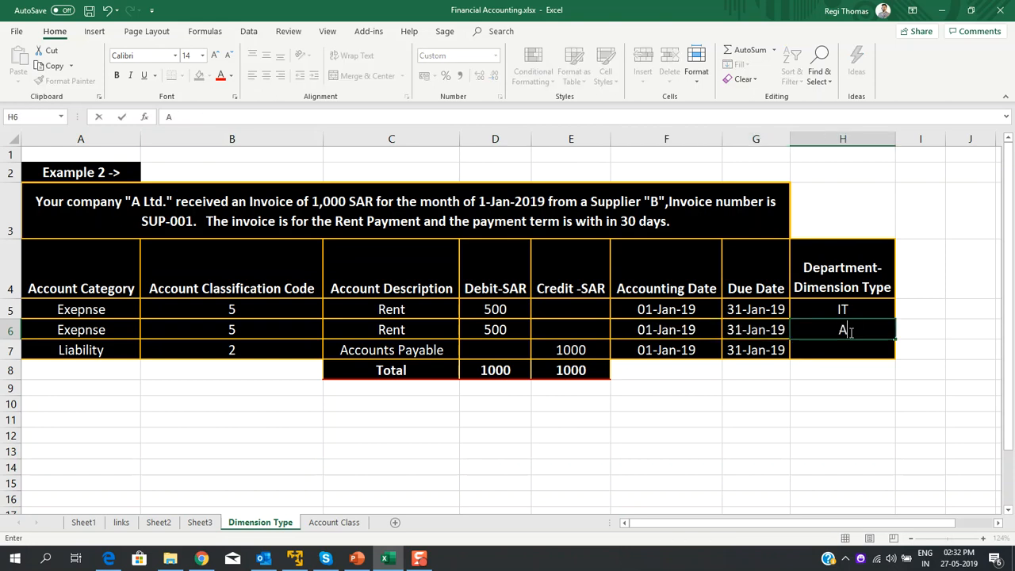
pyautogui.click(807, 407)
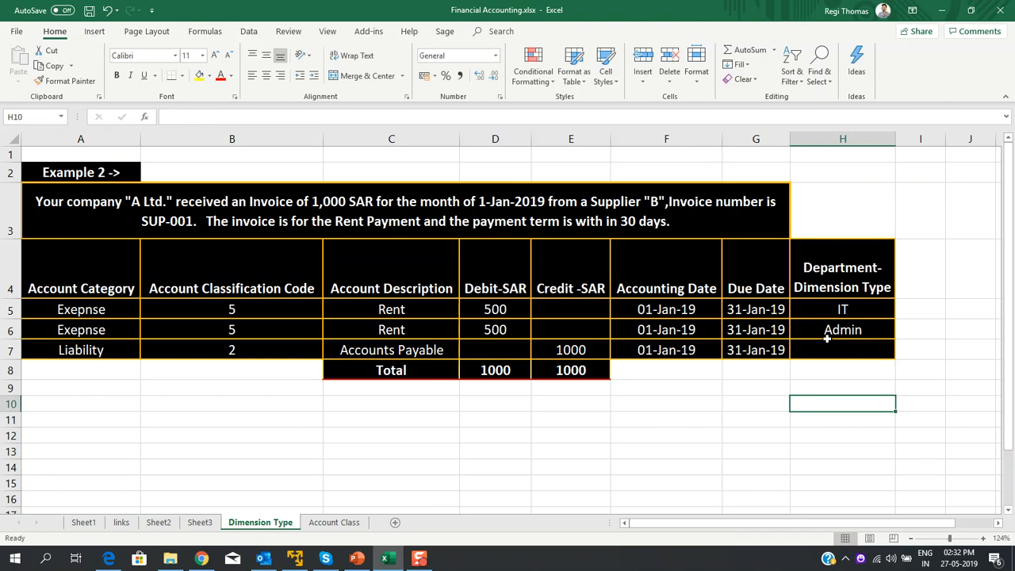
# - Review how the two Rent rows' debit amounts are split between the departments in the Department-Dimension Type column
pyautogui.click(433, 331)
pyautogui.click(505, 333)
pyautogui.click(852, 332)
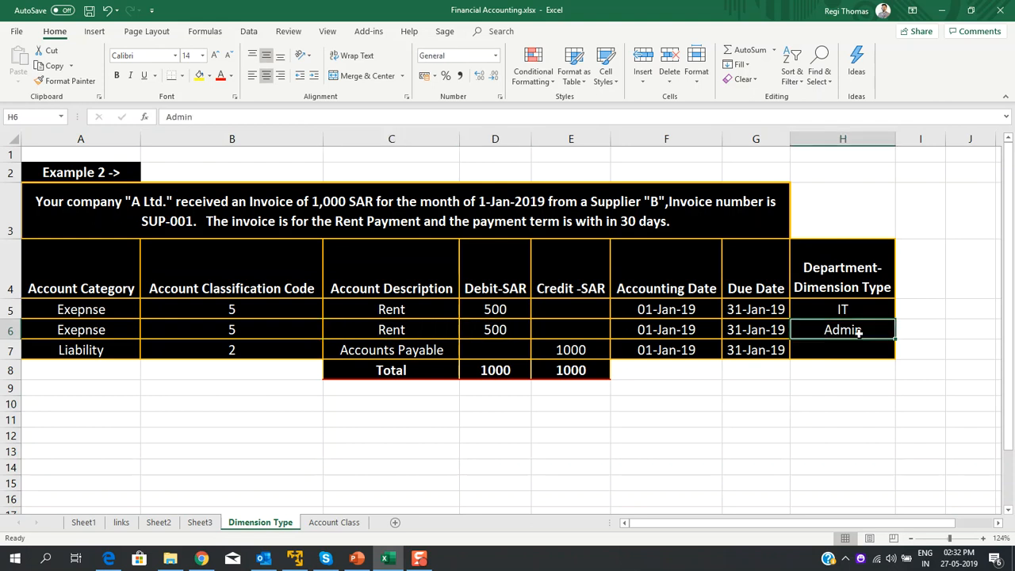
pyautogui.click(840, 310)
pyautogui.click(512, 311)
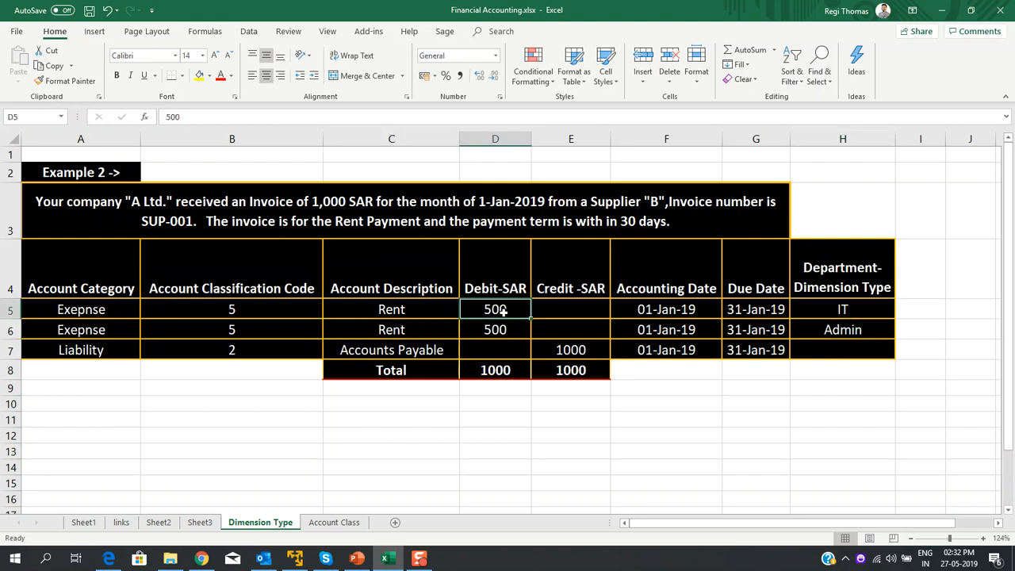
pyautogui.moveTo(390, 309); pyautogui.dragTo(388, 334)
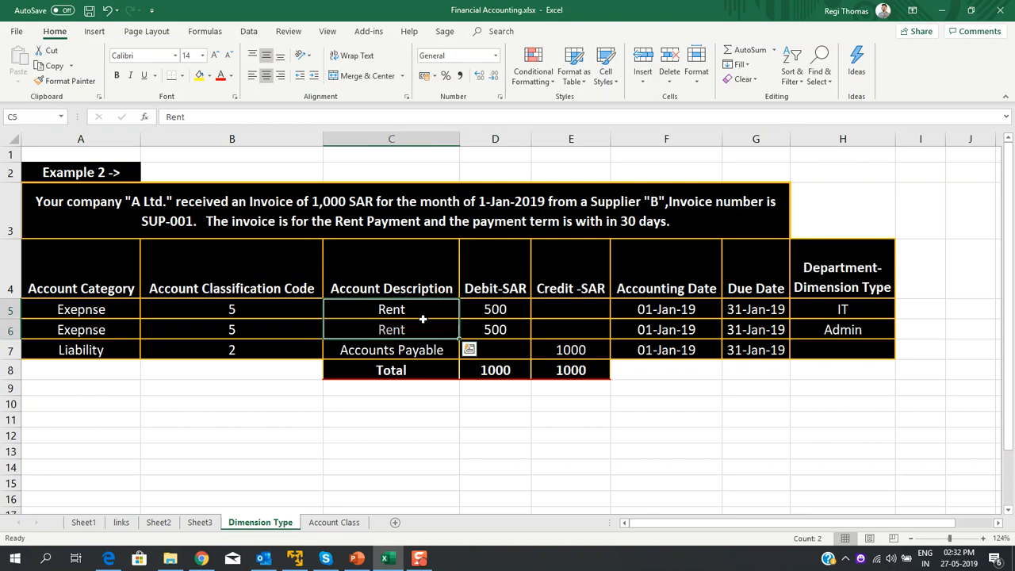
pyautogui.click(855, 311)
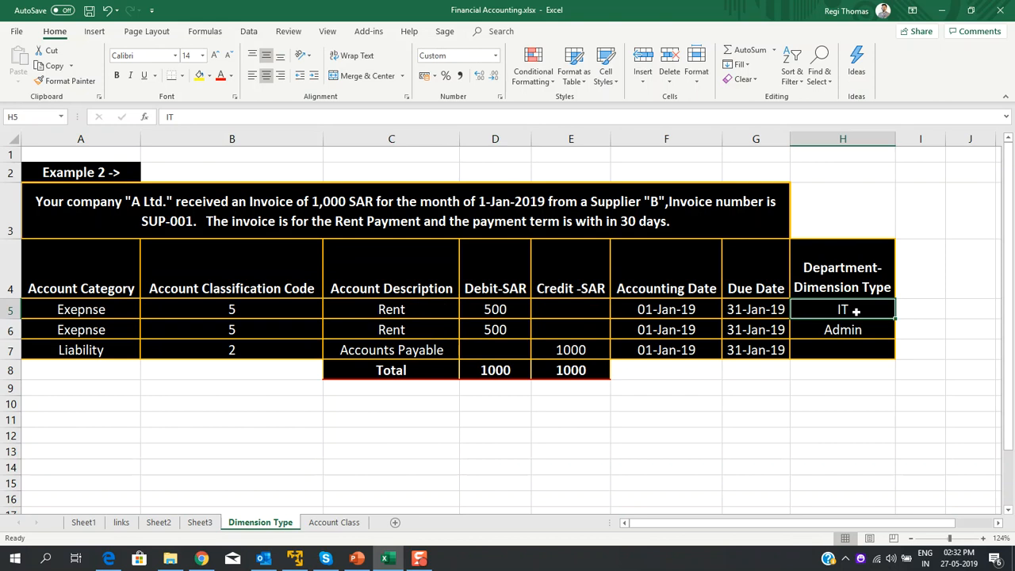
pyautogui.click(855, 330)
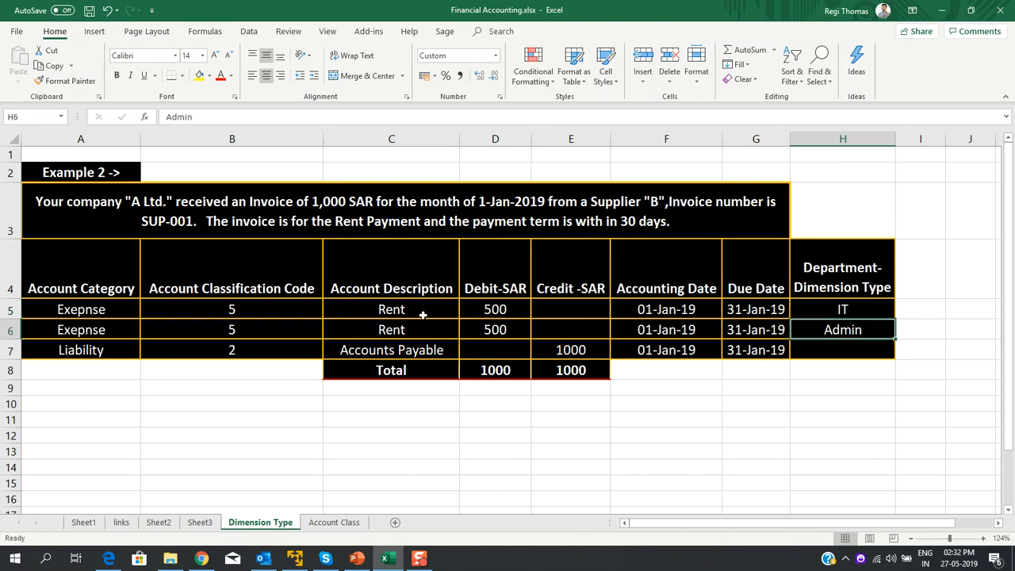
pyautogui.moveTo(423, 312); pyautogui.dragTo(420, 329)
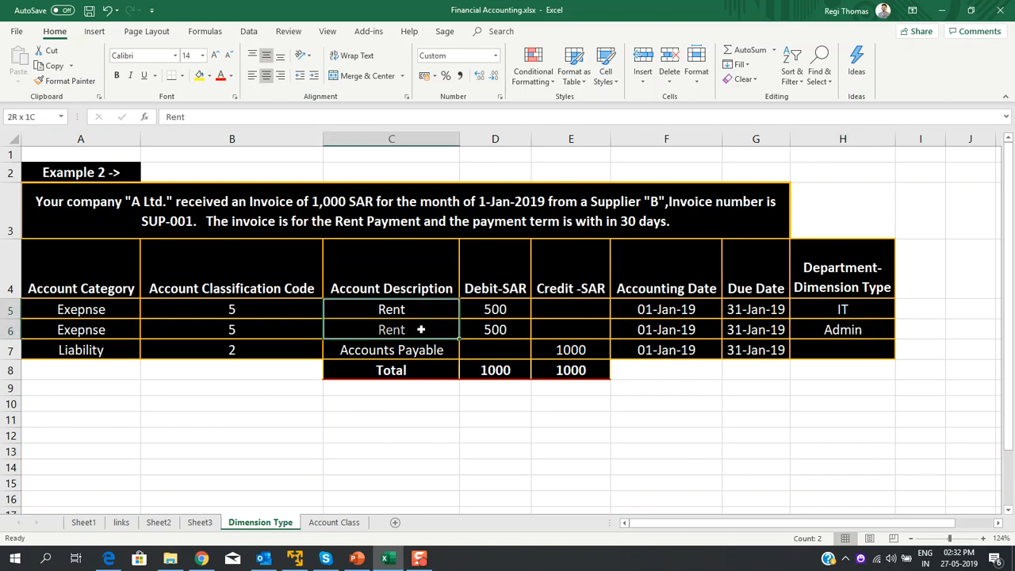
pyautogui.moveTo(514, 313); pyautogui.dragTo(510, 329)
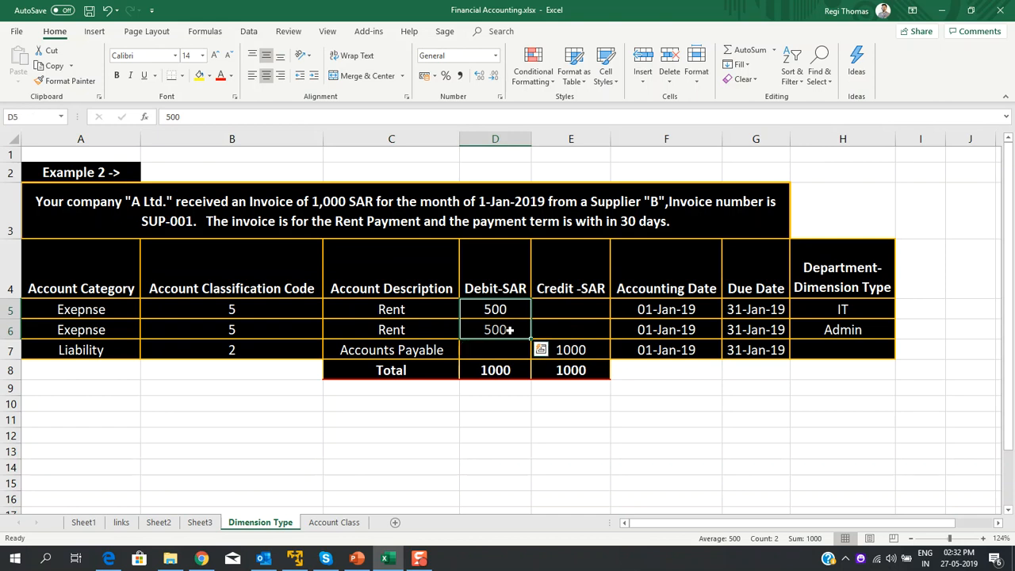
pyautogui.click(869, 308)
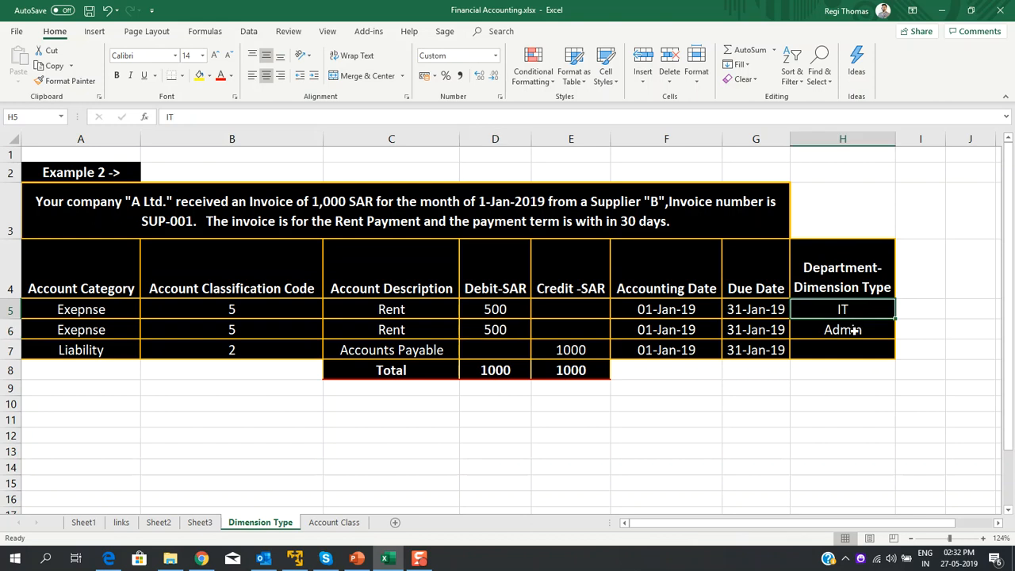
pyautogui.click(853, 330)
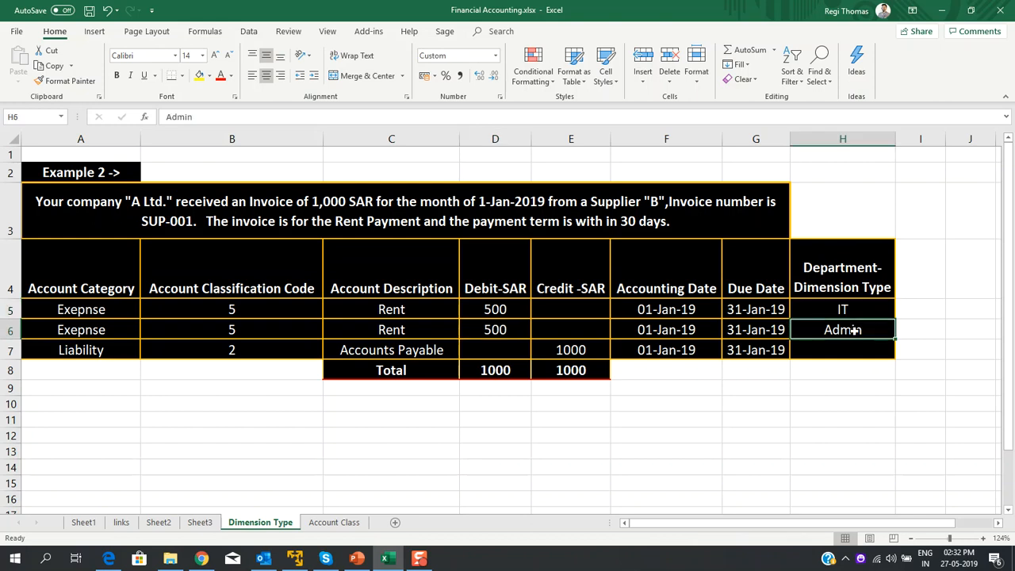
pyautogui.click(917, 262)
pyautogui.click(962, 261)
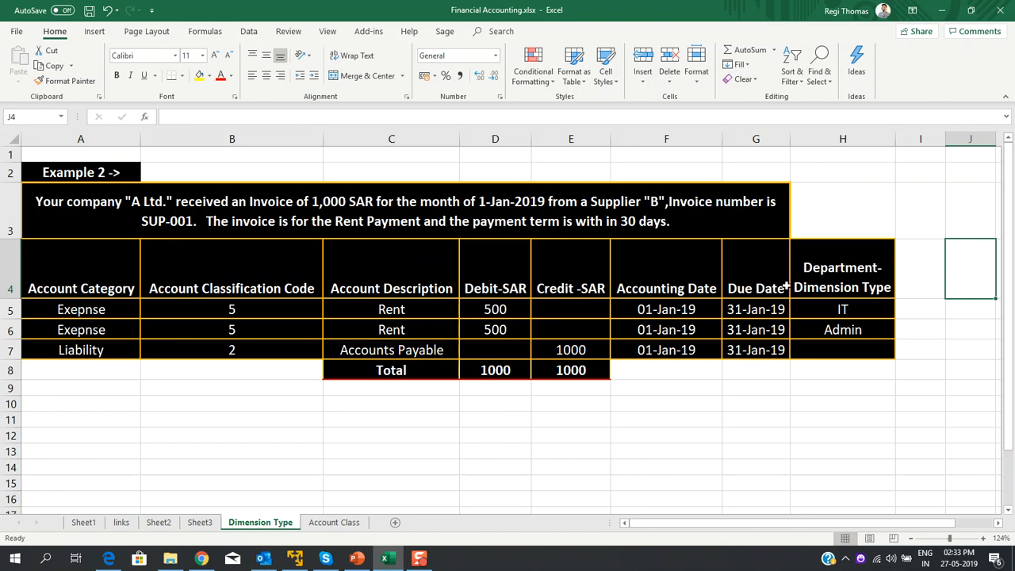
pyautogui.click(238, 364)
pyautogui.moveTo(825, 276); pyautogui.dragTo(830, 327)
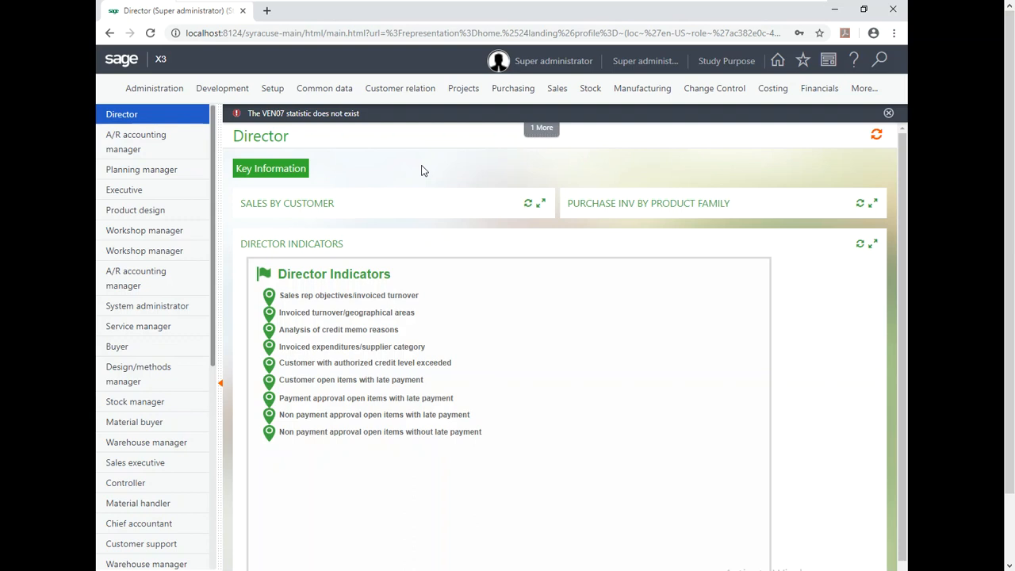
# - Switch to Sage X3, open the Dimension types setup under Organizational structure and start a new record
pyautogui.moveTo(267, 89)
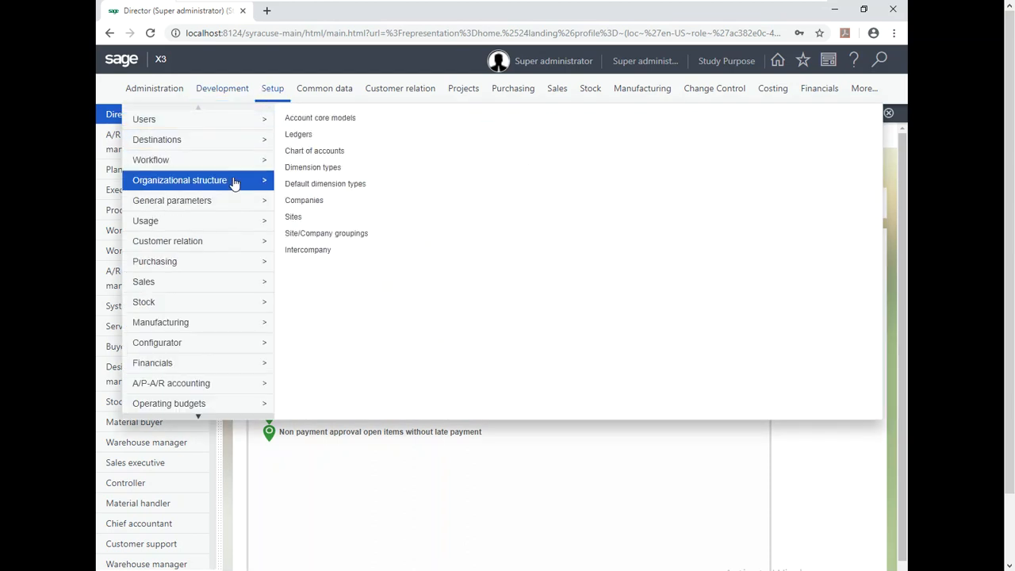
pyautogui.click(296, 167)
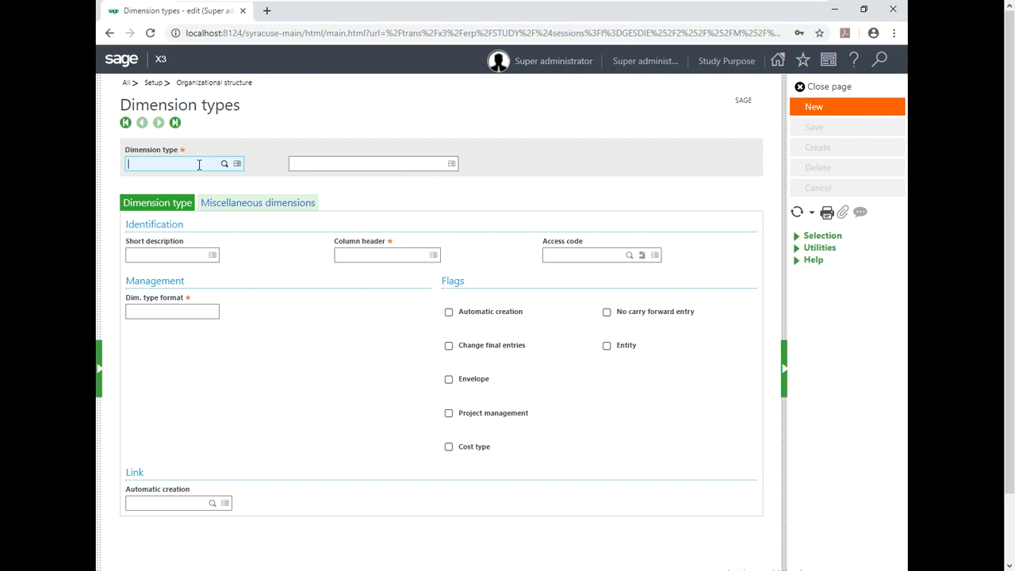
pyautogui.click(806, 108)
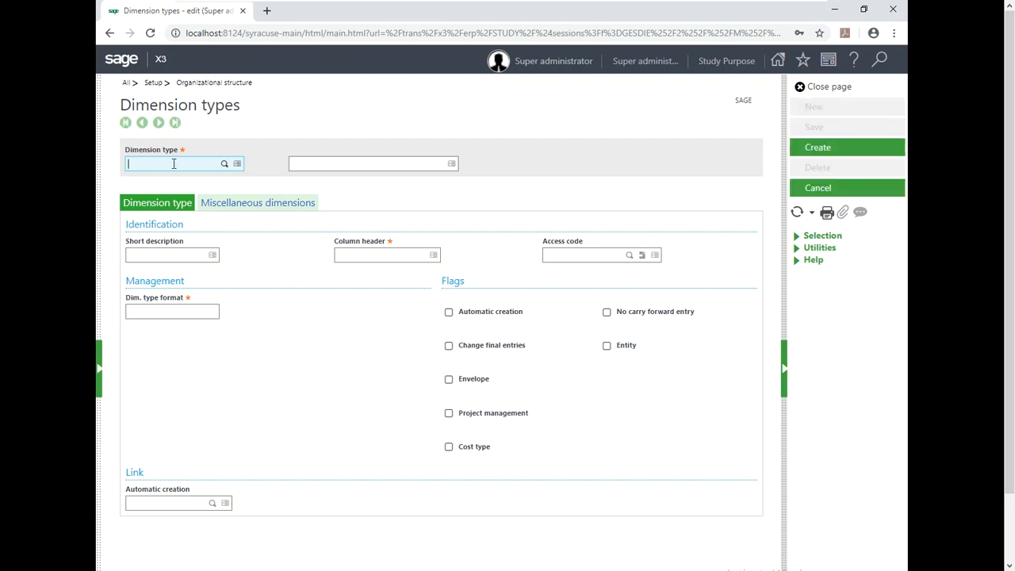
# - Enter DM1 as the code of the new dimension type
pyautogui.write('A')
pyautogui.press('Tab')
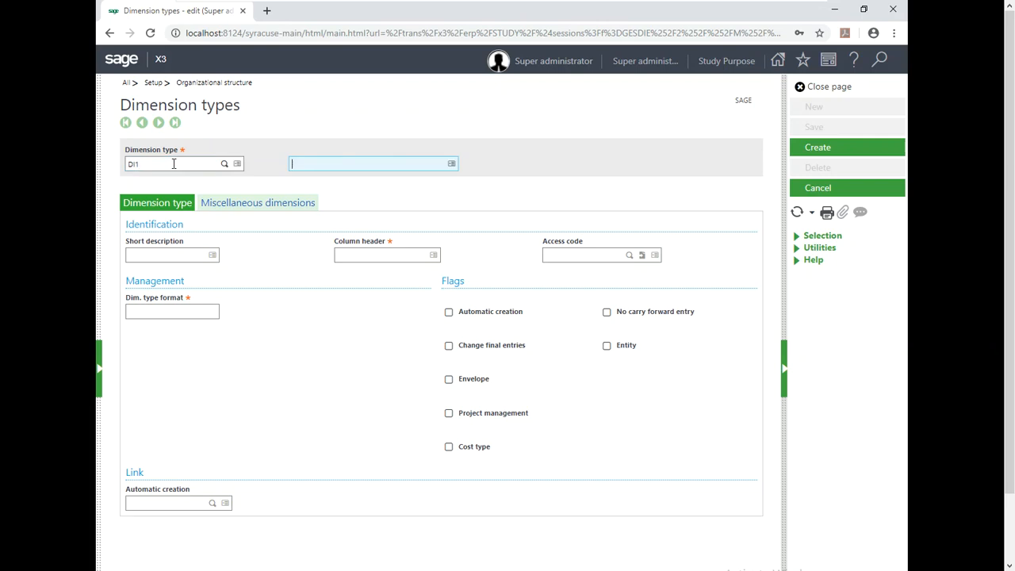
pyautogui.click(173, 163)
pyautogui.write('1')
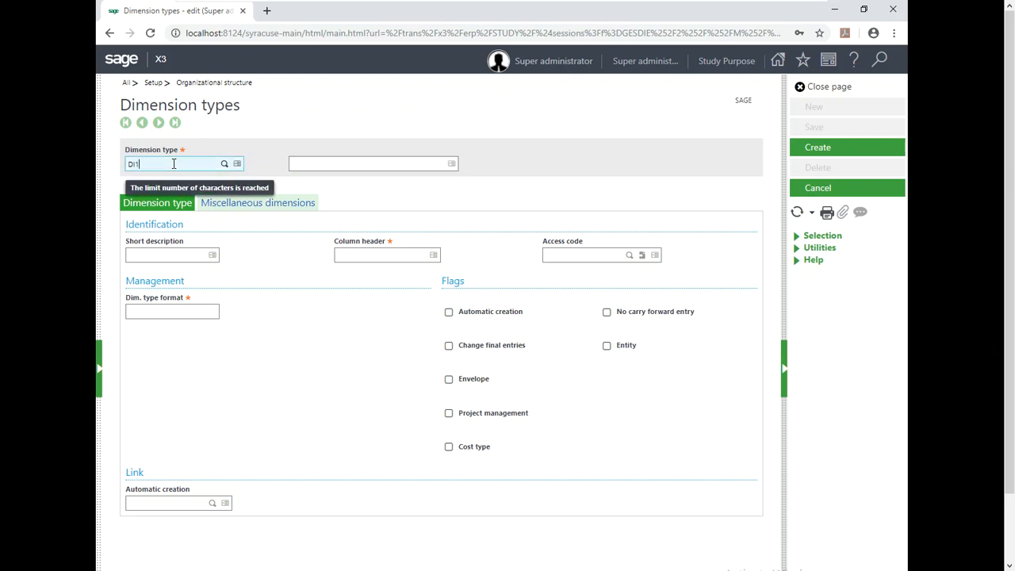
pyautogui.moveTo(173, 163); pyautogui.dragTo(101, 164)
pyautogui.click(152, 162)
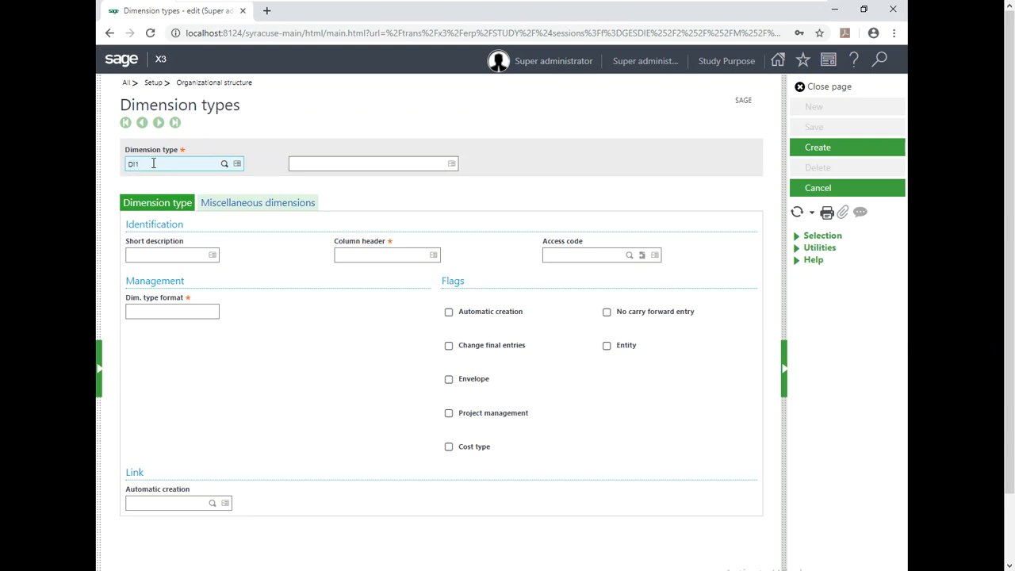
pyautogui.press('BackSpace')
pyautogui.write('m')
pyautogui.press('BackSpace')
pyautogui.write('M')
pyautogui.press('Tab')
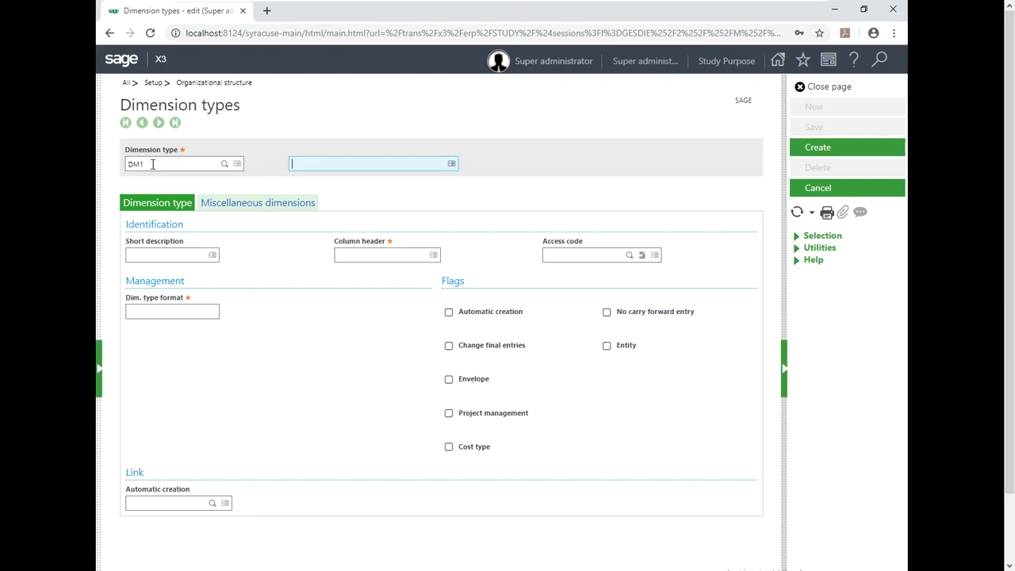
# - Describe the dimension type as Department, with Dep as the short description and Department as the column header
pyautogui.write('Department')
pyautogui.press('Tab')
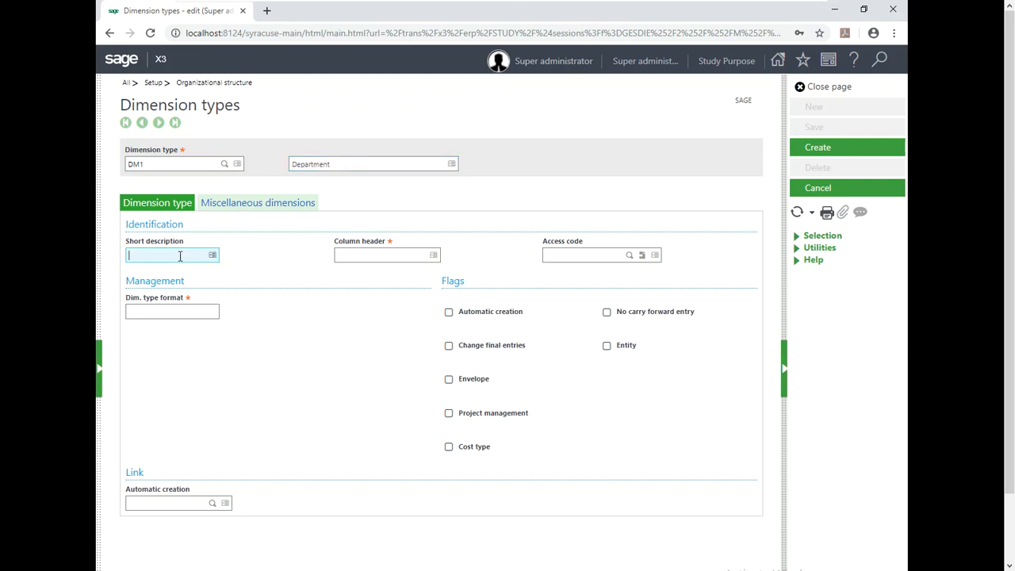
pyautogui.write('DEP')
pyautogui.press('BackSpace')
pyautogui.press('BackSpace')
pyautogui.write('ep')
pyautogui.press('Tab')
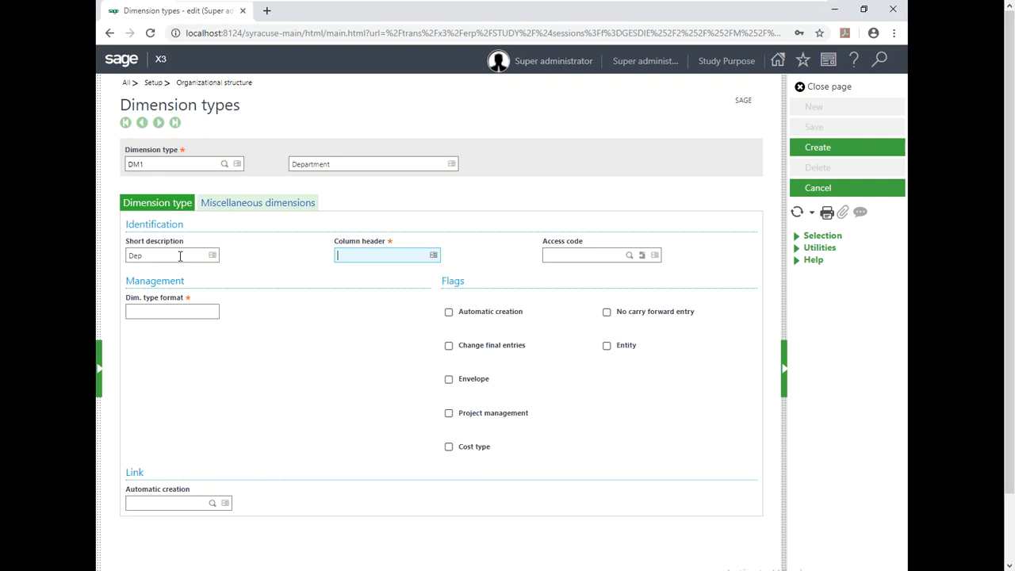
pyautogui.write('Department')
pyautogui.press('Tab')
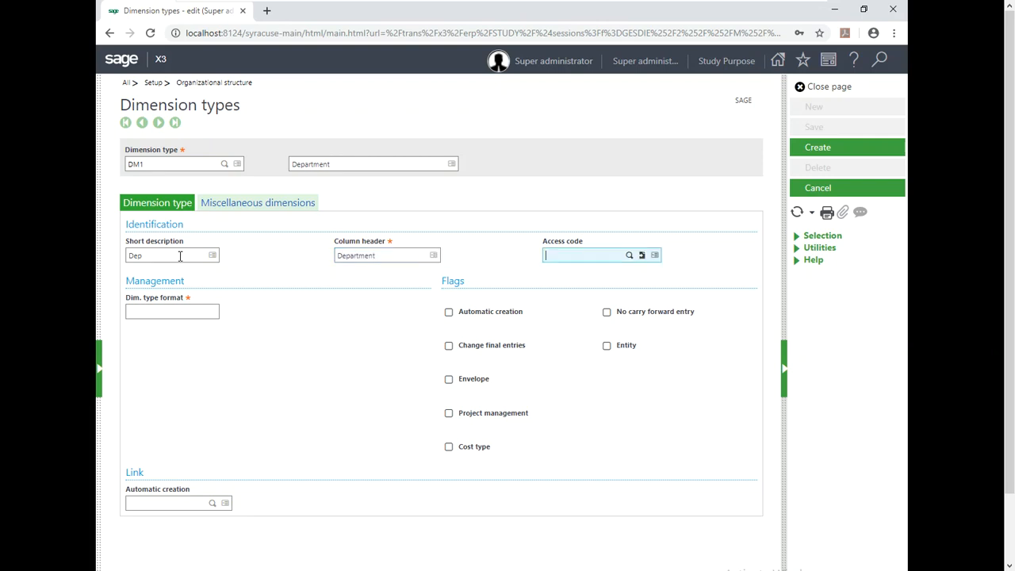
# - Set the dimension type format to 5#
pyautogui.click(191, 314)
pyautogui.write('10#')
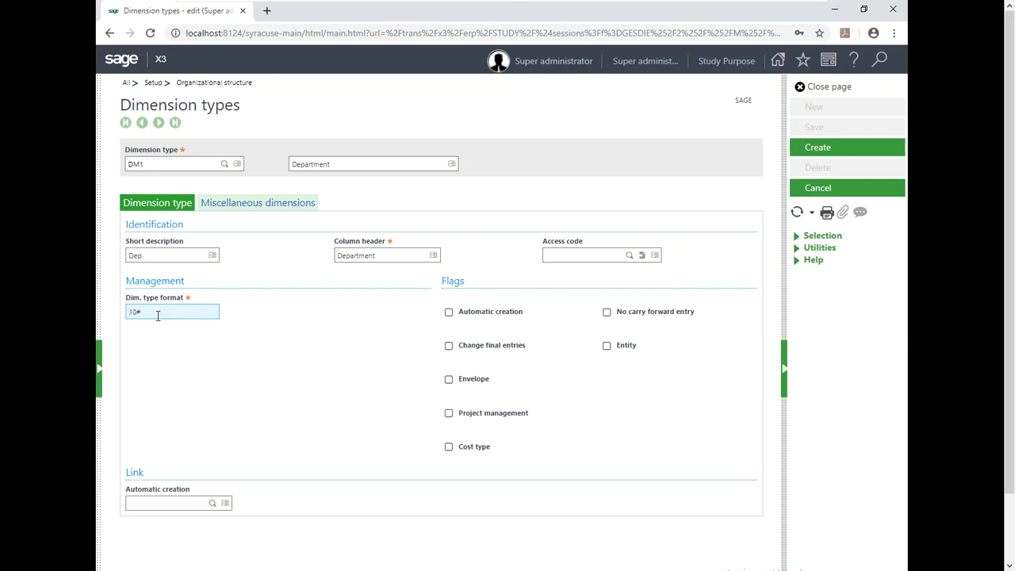
pyautogui.moveTo(149, 315); pyautogui.dragTo(124, 317)
pyautogui.write('5#')
pyautogui.press('Tab')
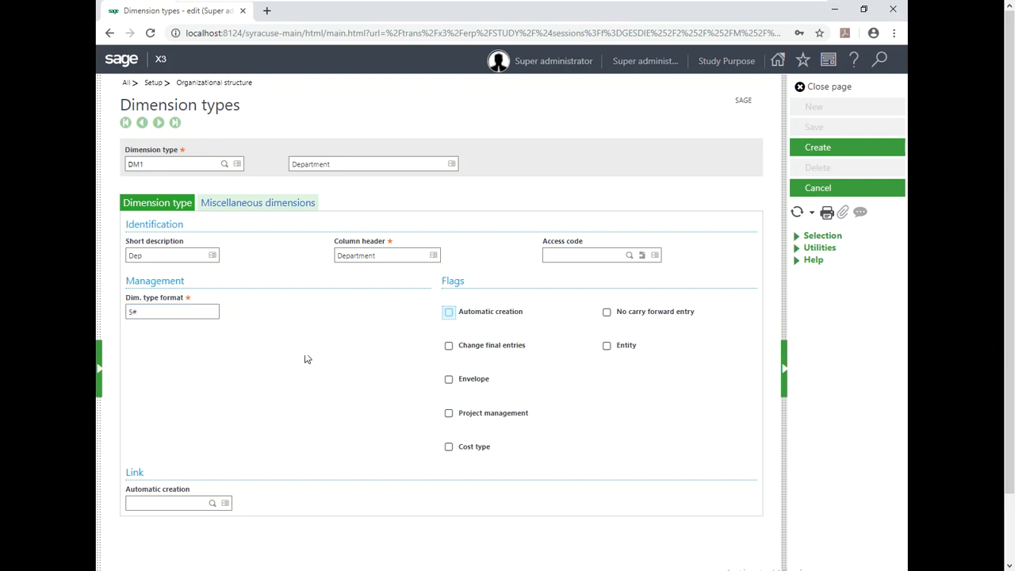
# - Enable the Automatic creation, No carry forward entry and Change final entries flags for the dimension type
pyautogui.moveTo(422, 275); pyautogui.dragTo(422, 483)
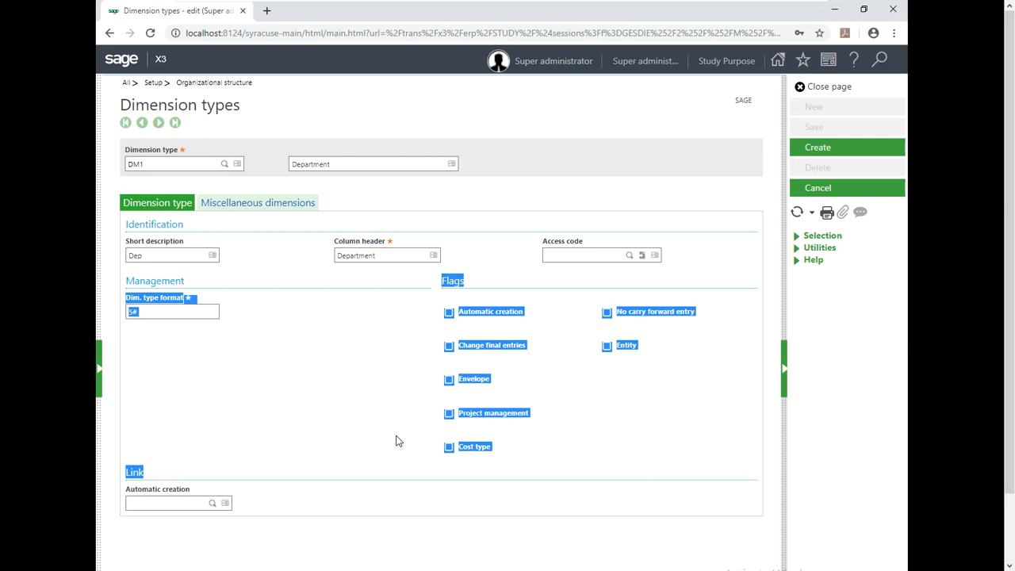
pyautogui.click(369, 337)
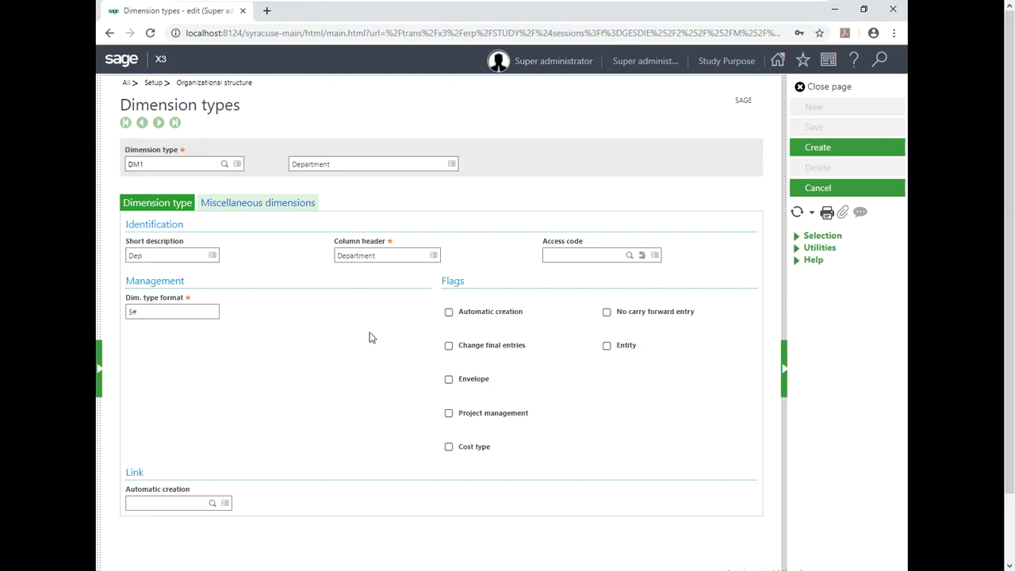
pyautogui.click(464, 318)
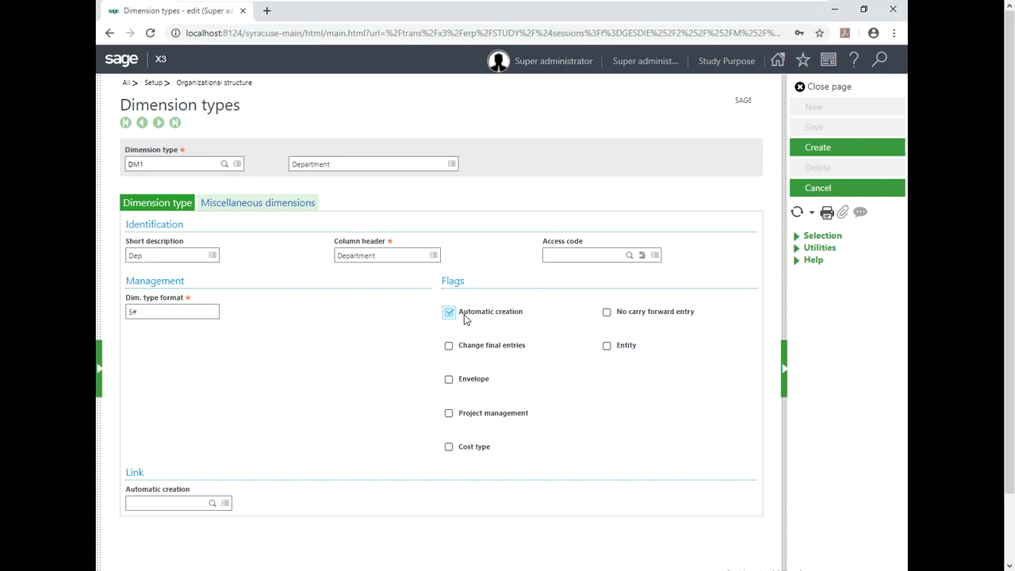
pyautogui.click(606, 313)
pyautogui.click(478, 353)
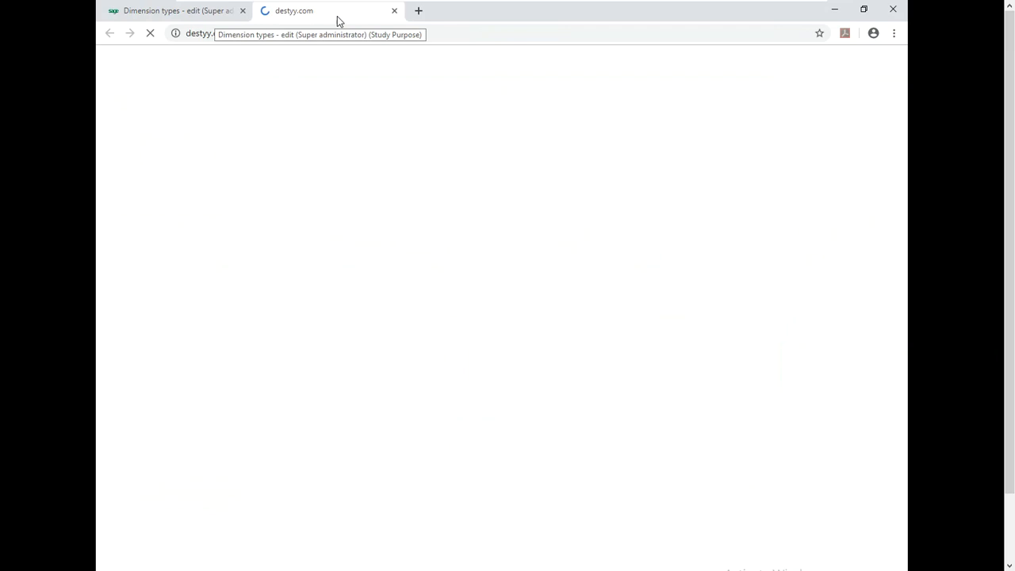
pyautogui.click(215, 10)
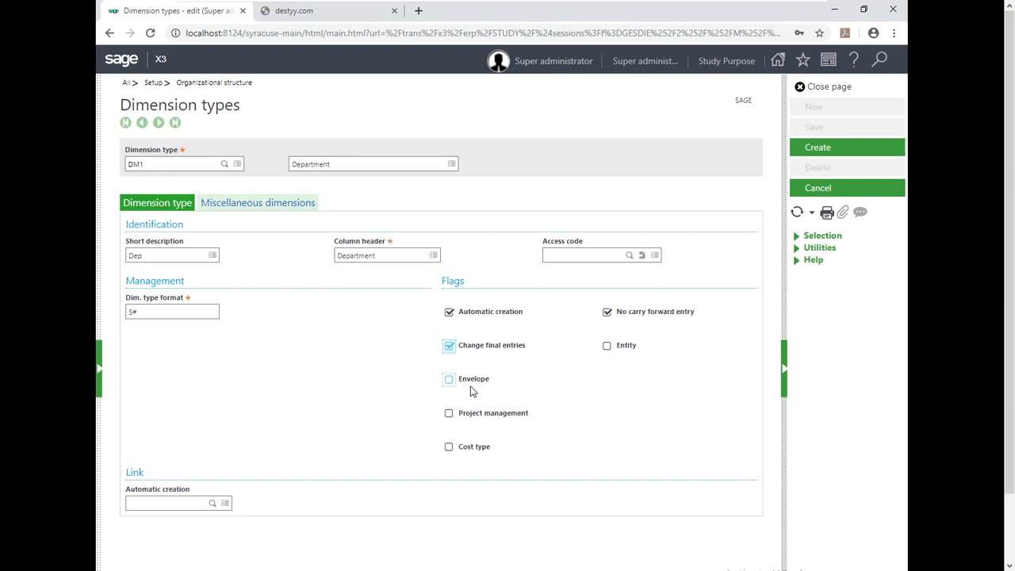
# - Try enabling the Project management and Cost type flags together, and clear both of them again
pyautogui.click(471, 415)
pyautogui.click(472, 416)
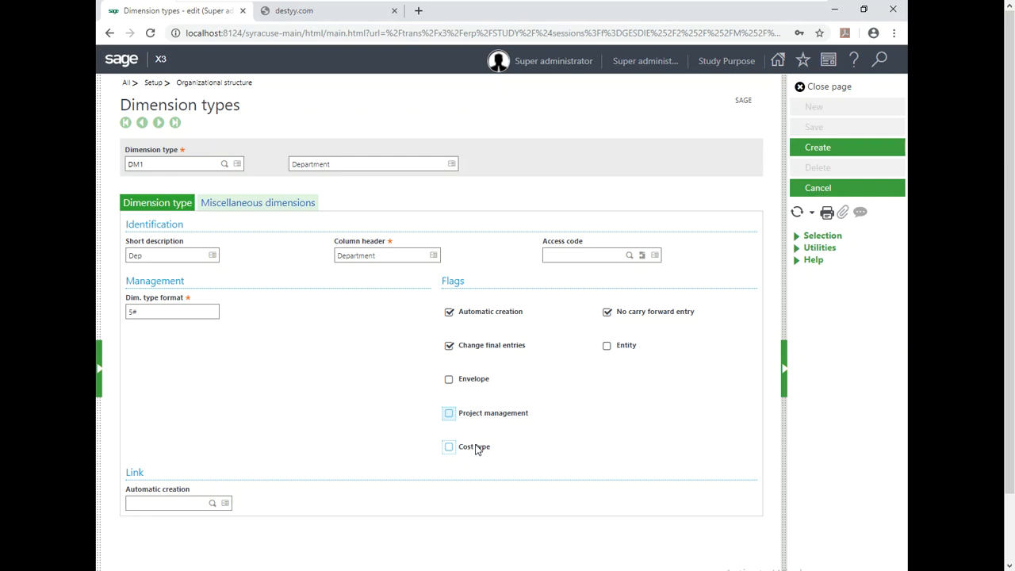
pyautogui.click(473, 417)
pyautogui.click(468, 455)
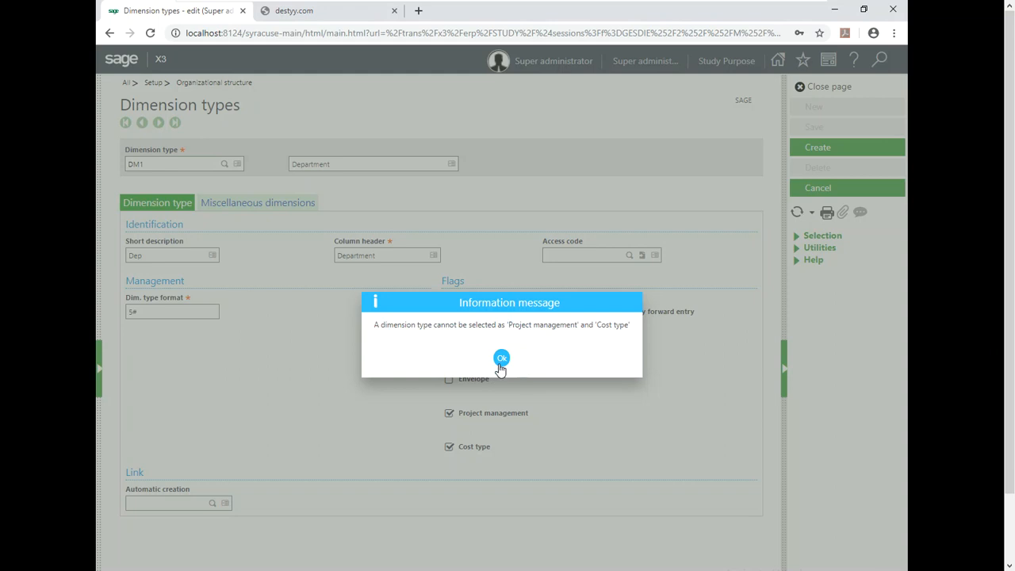
pyautogui.click(501, 367)
pyautogui.click(467, 454)
pyautogui.click(464, 418)
pyautogui.click(465, 423)
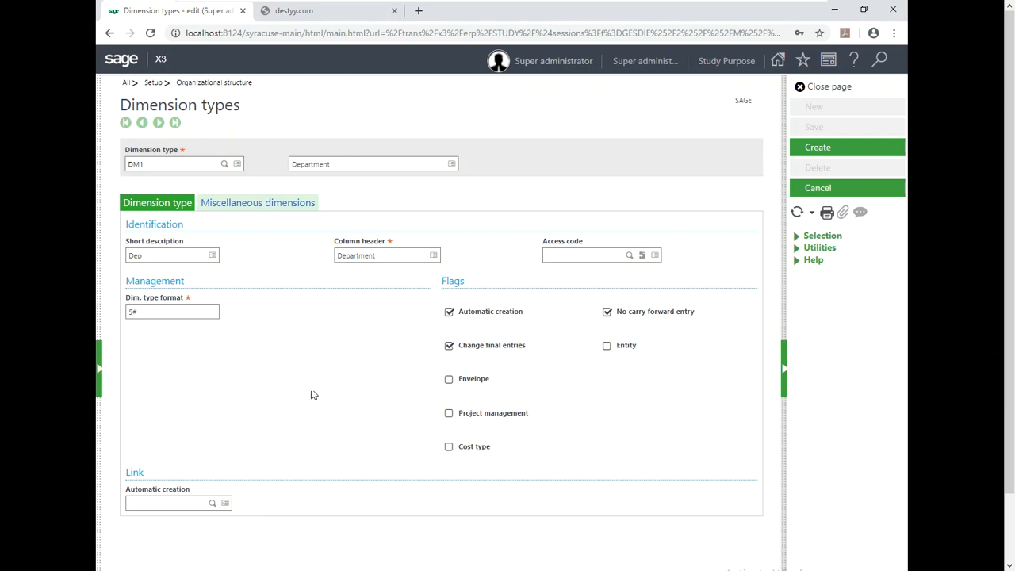
# - Create the DM1 dimension type record and check its entry in the list of dimension types
pyautogui.click(811, 149)
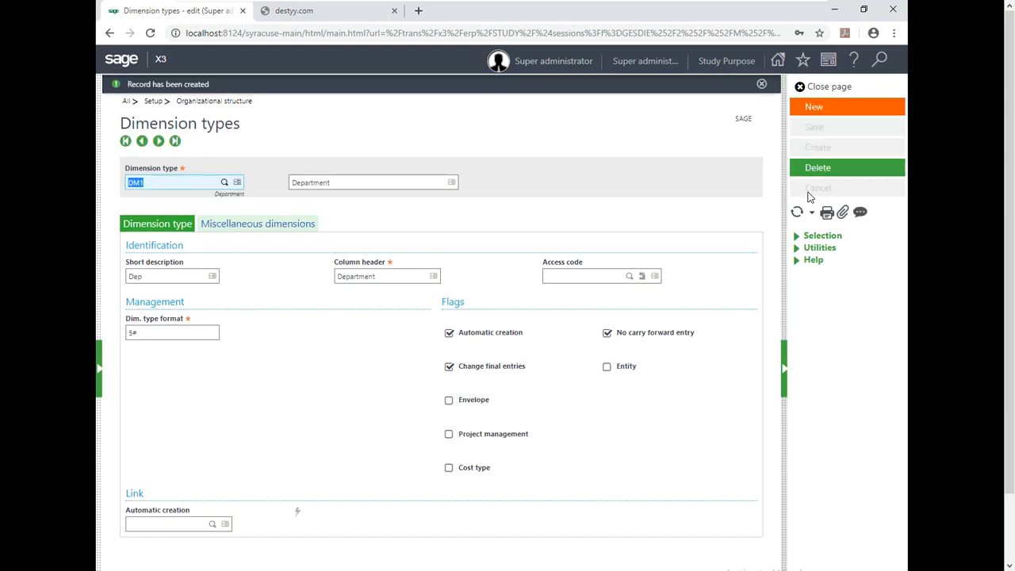
pyautogui.click(97, 370)
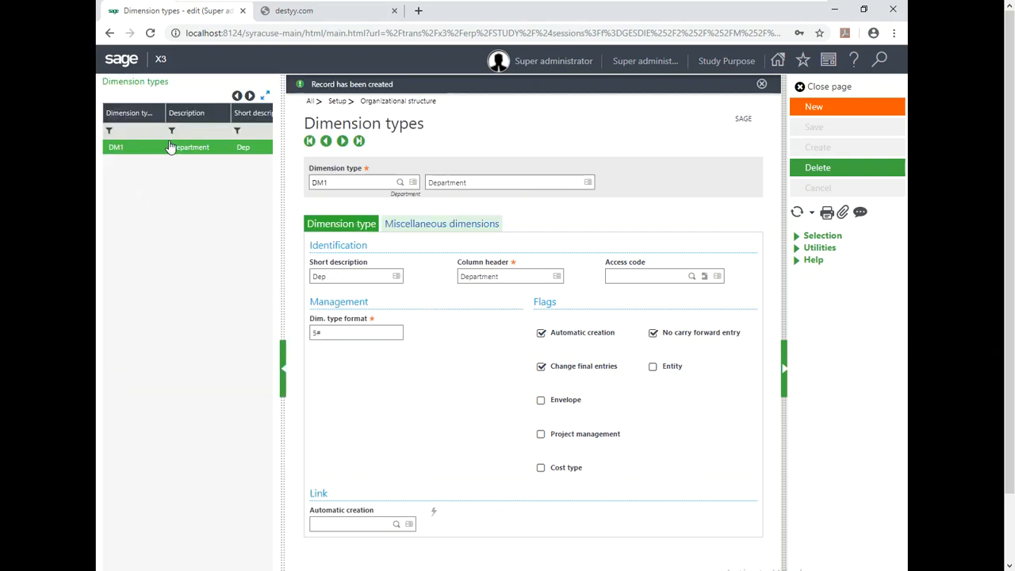
pyautogui.click(280, 372)
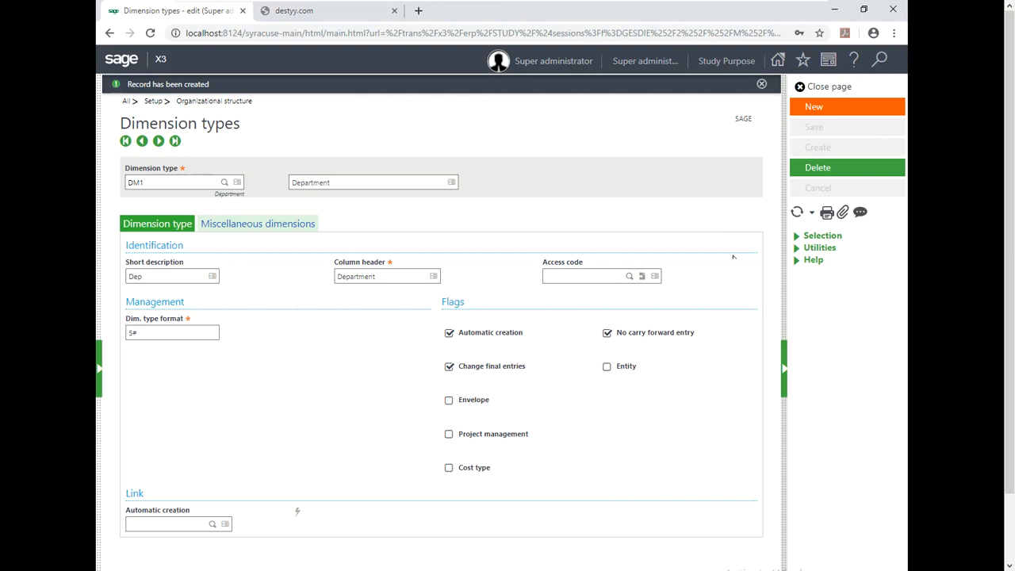
# - Switch to Excel to review the rent invoice example with the Department-Dimension Type column
pyautogui.click(792, 6)
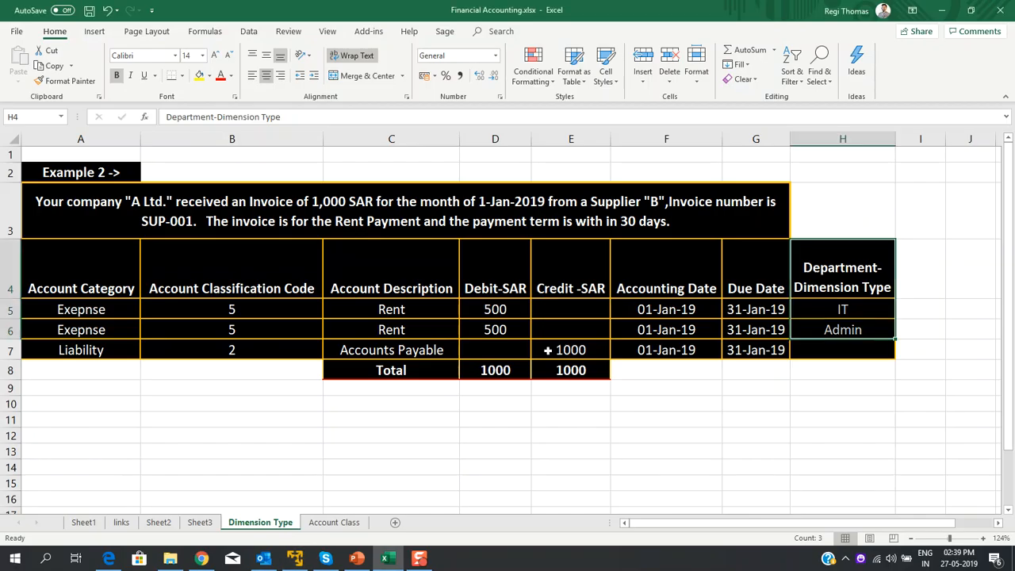